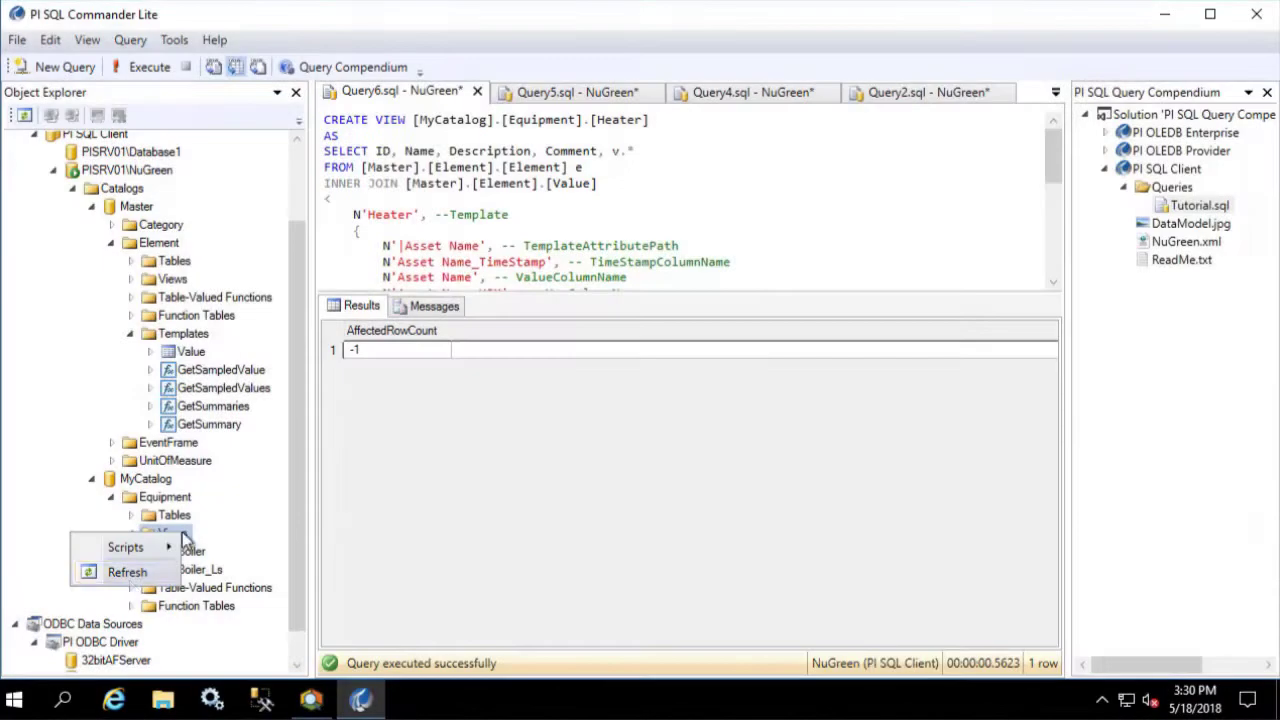
Refresh the Views list and run the Heater view's predefined query, returning 21 rows
left_click(127, 572)
right_click(193, 587)
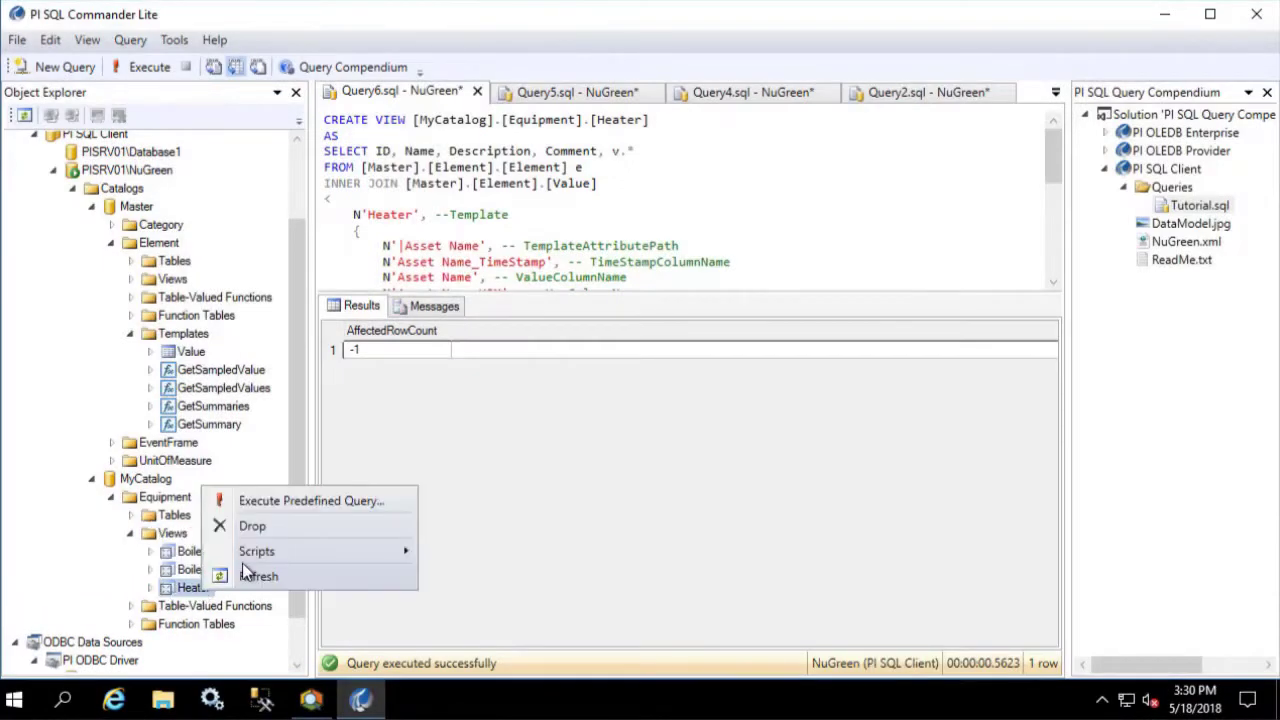
left_click(290, 503)
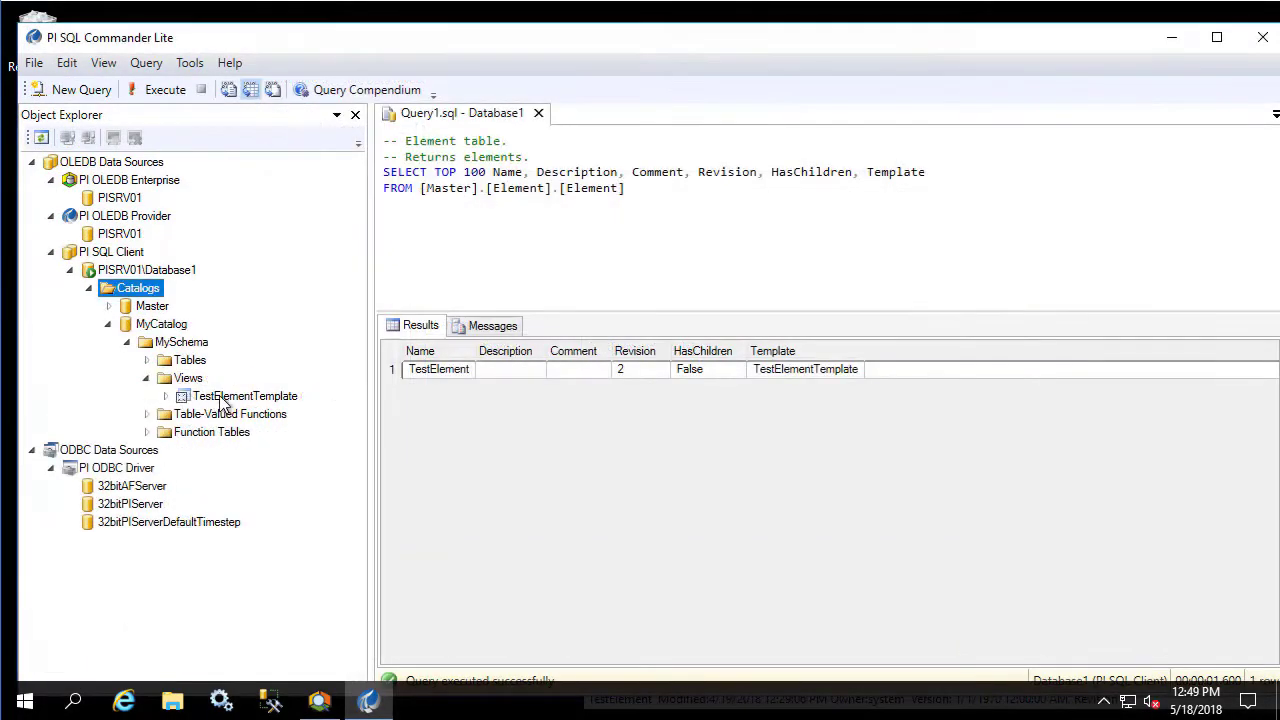
Run the TestElementTemplate view's predefined query to list TestElement's attribute values
right_click(240, 396)
left_click(133, 413)
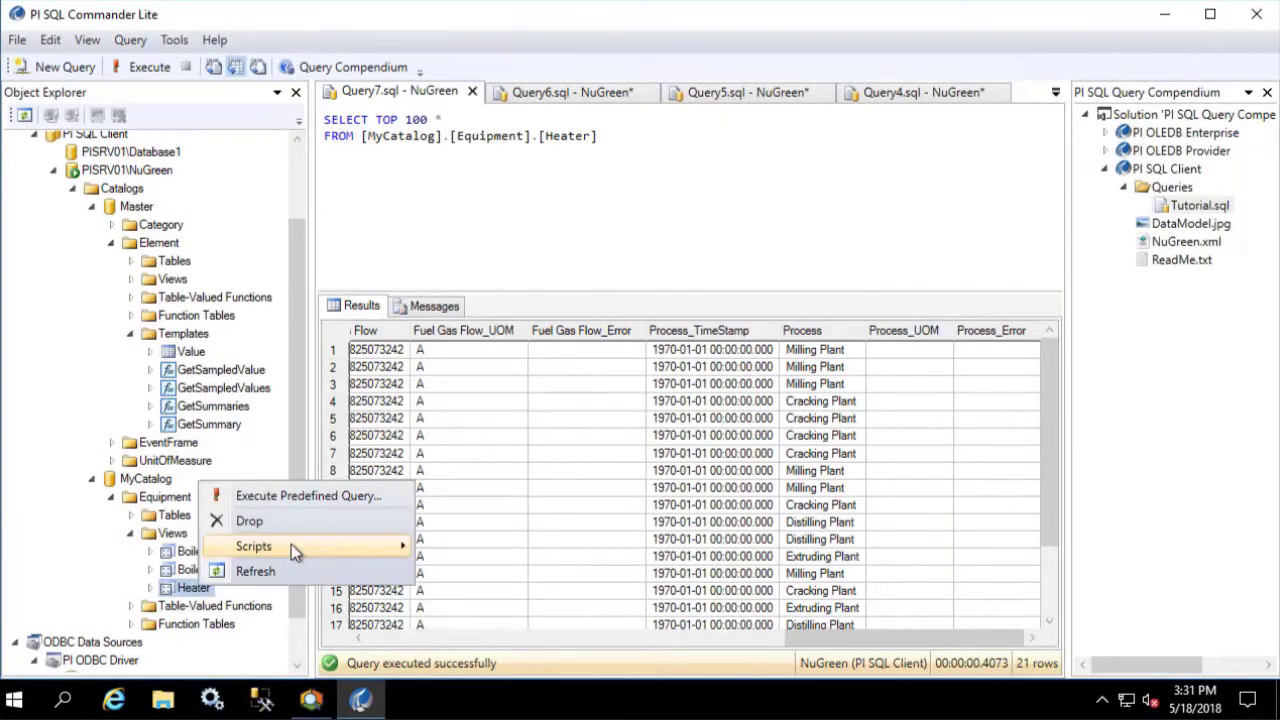
Script the Heater view as ALTER VIEW into a new query editor window
left_click(301, 580)
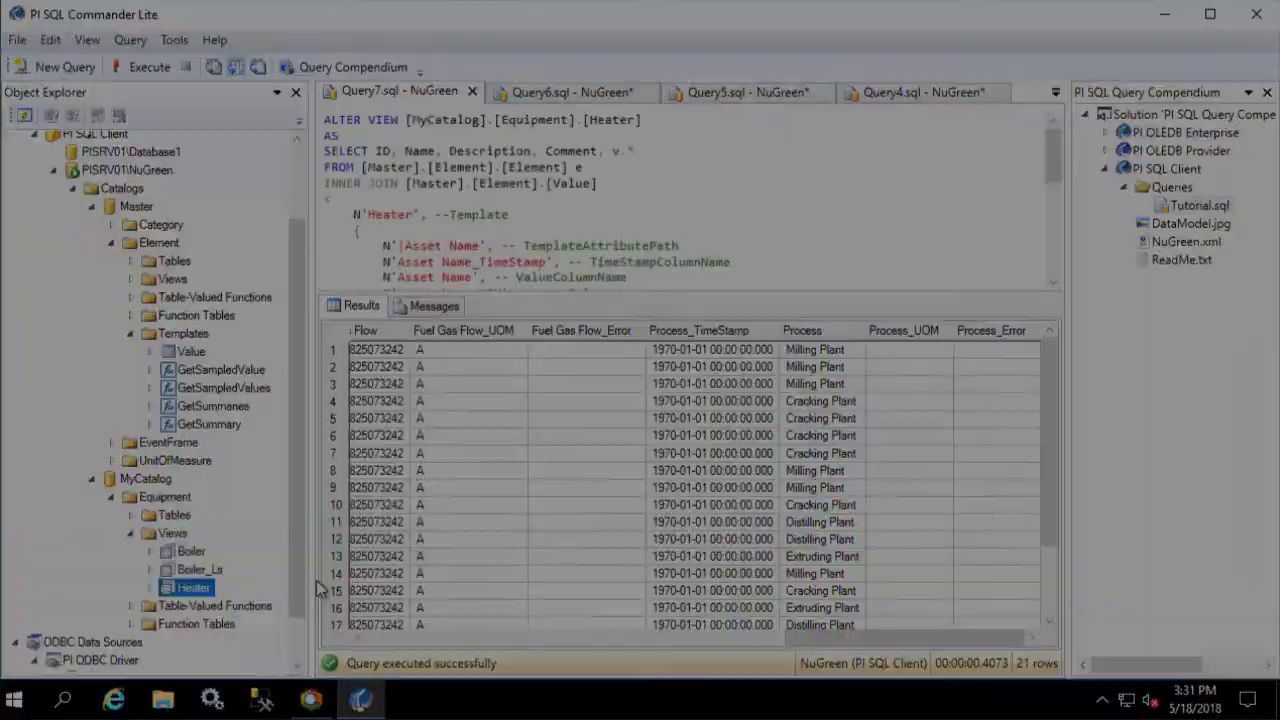